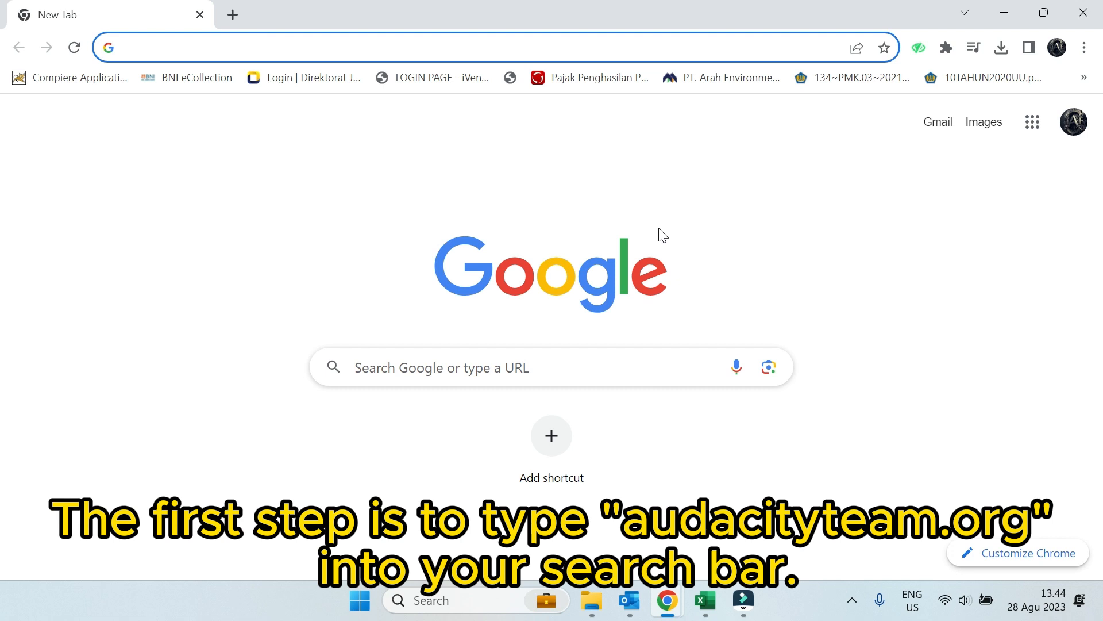
- Search the web for "audacity" and open the download page on audacityteam.org
type("au")
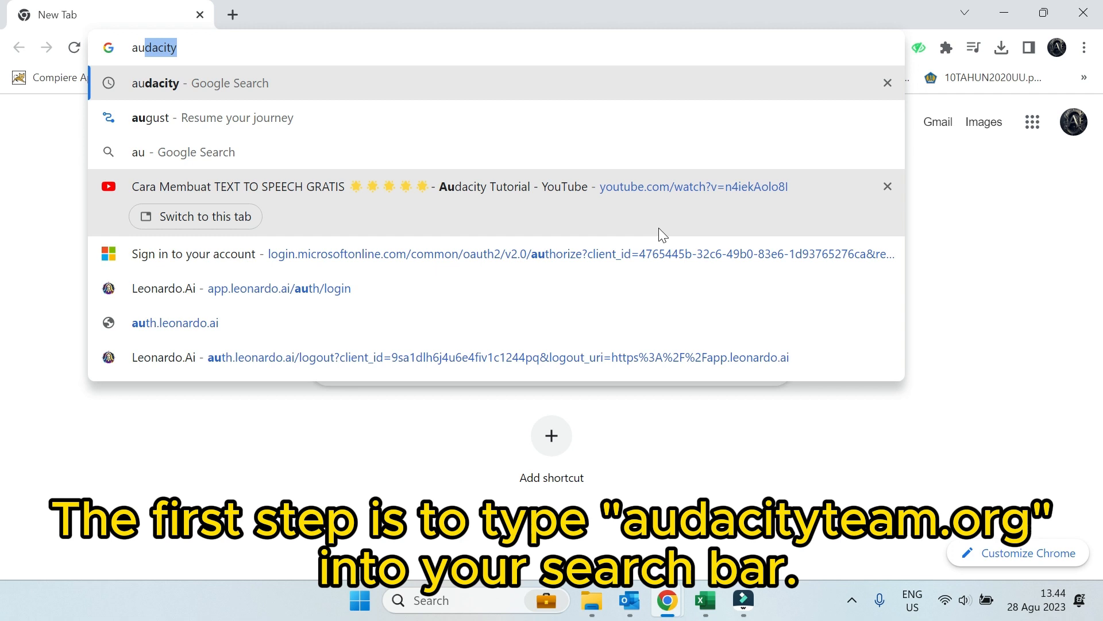
type("dac")
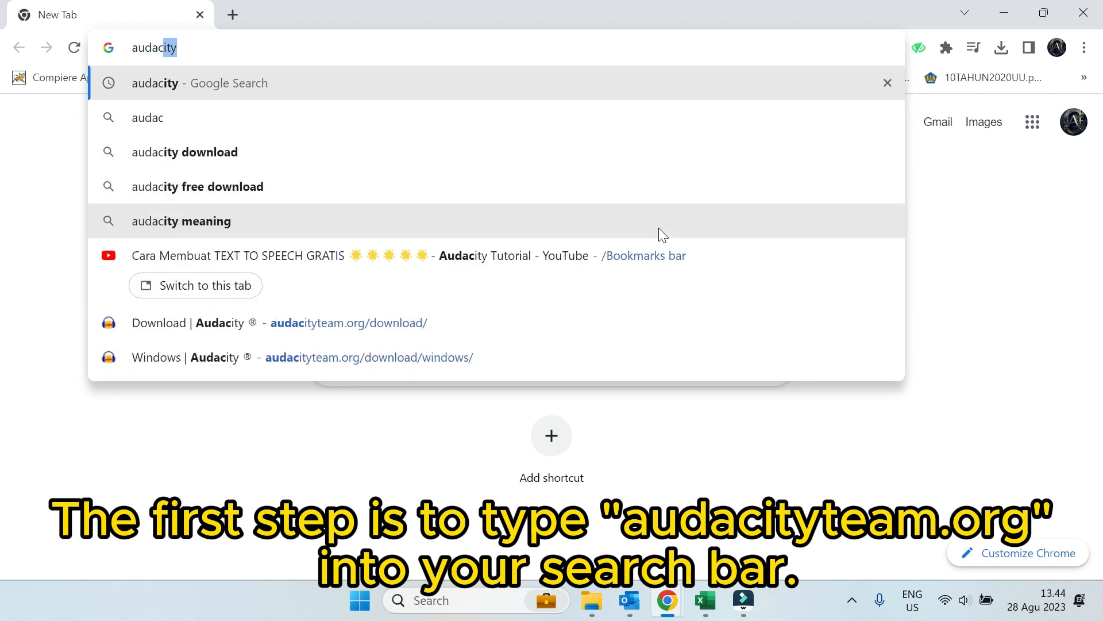
type("ity")
key("Return")
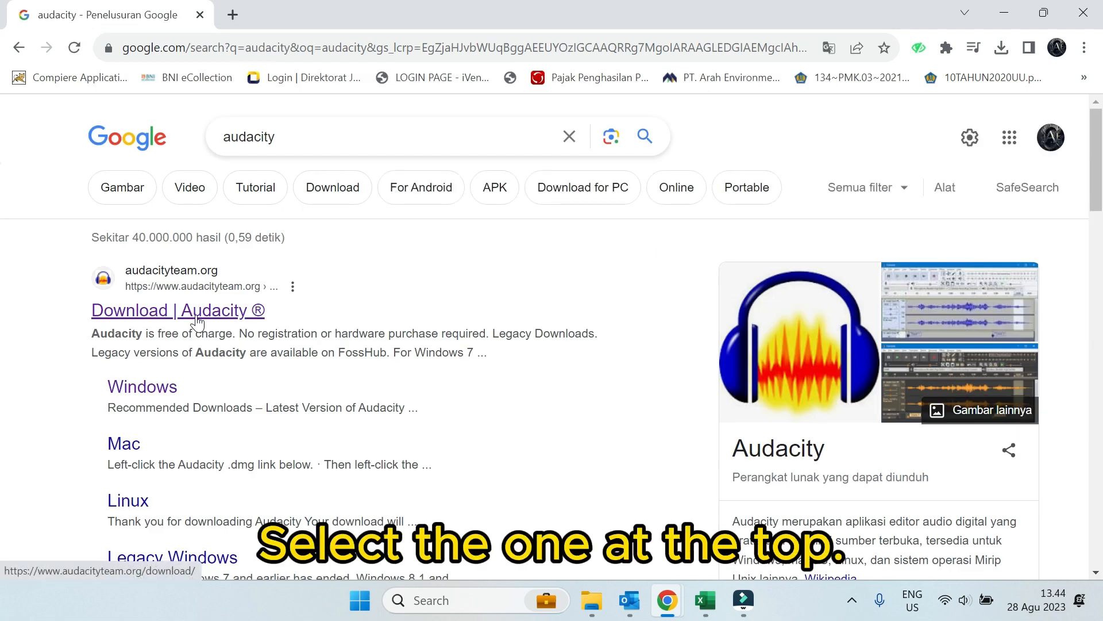
left_click(196, 316)
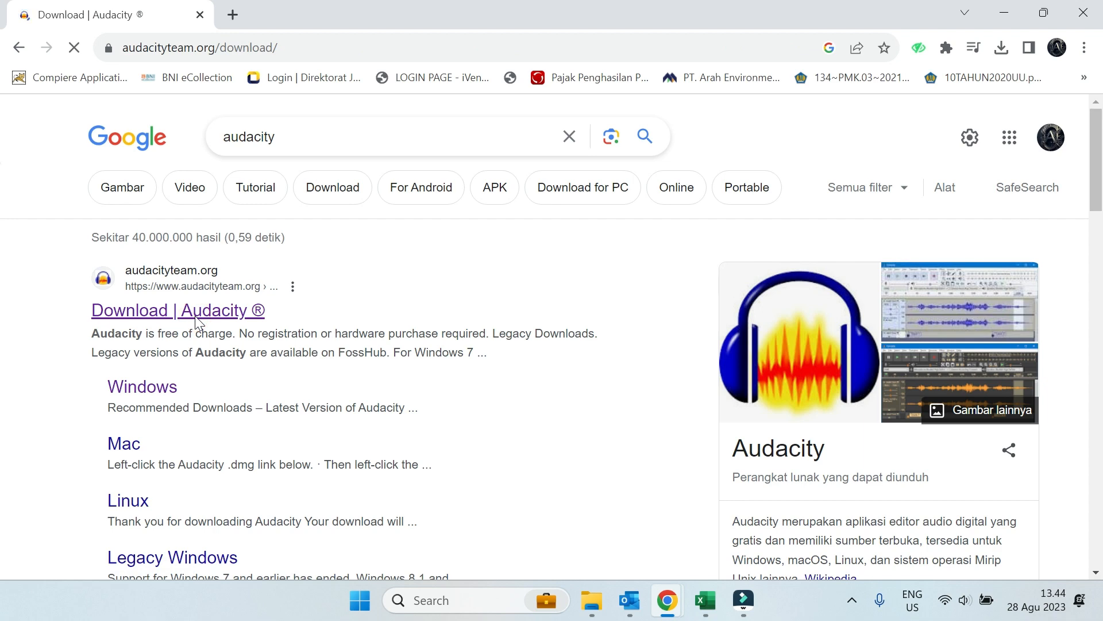
- Choose the Windows download of Audacity from the operating system options
scroll(513, 332, "down", 2)
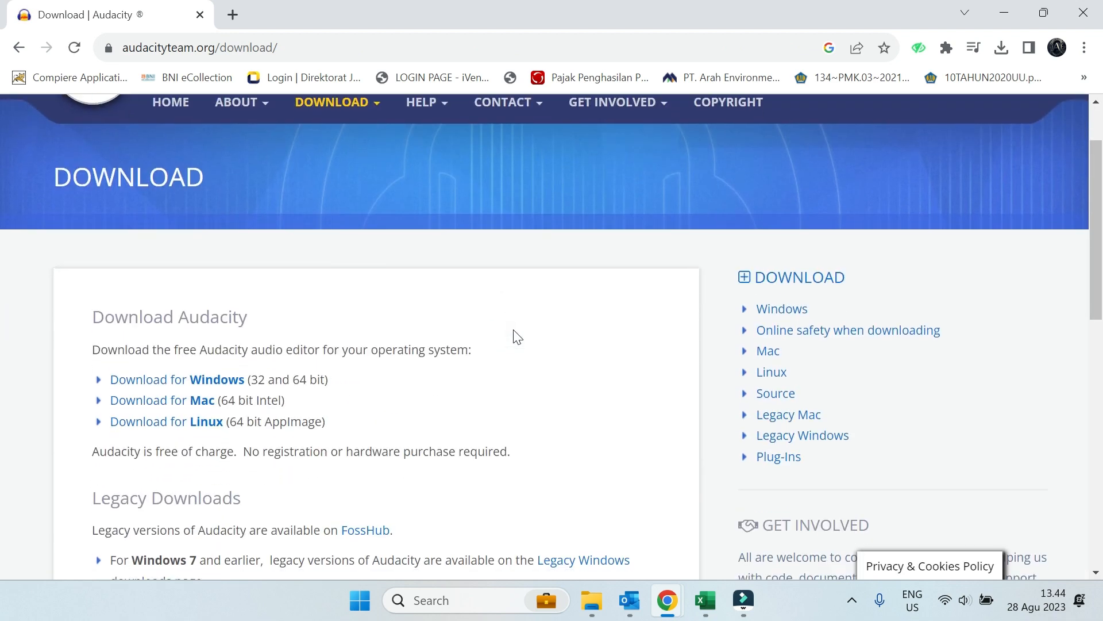
scroll(517, 337, "down", 3)
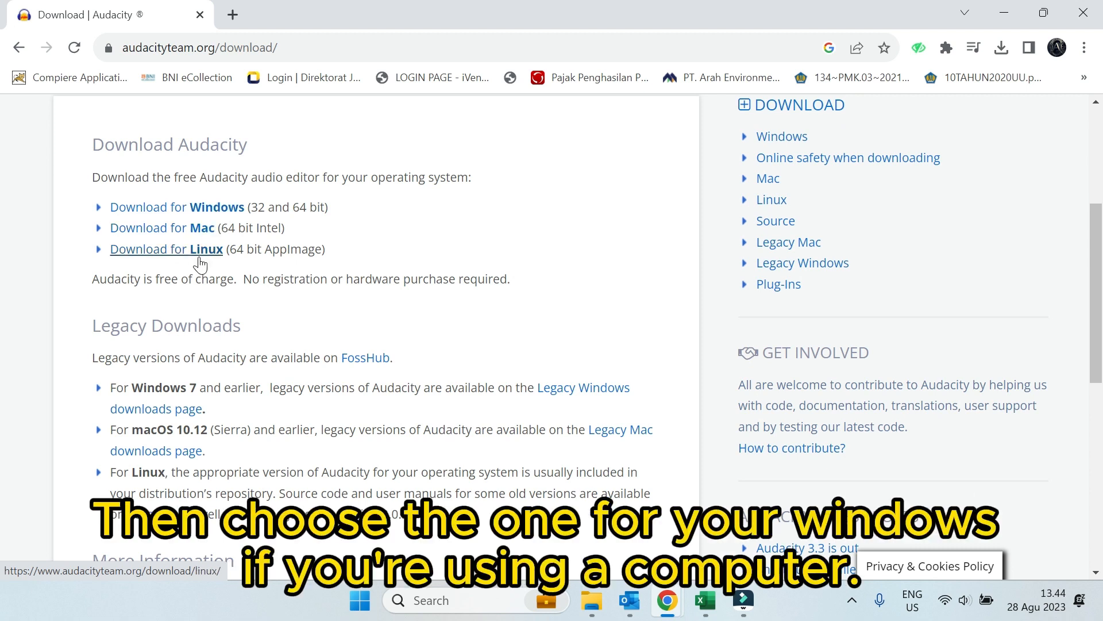
left_click(211, 212)
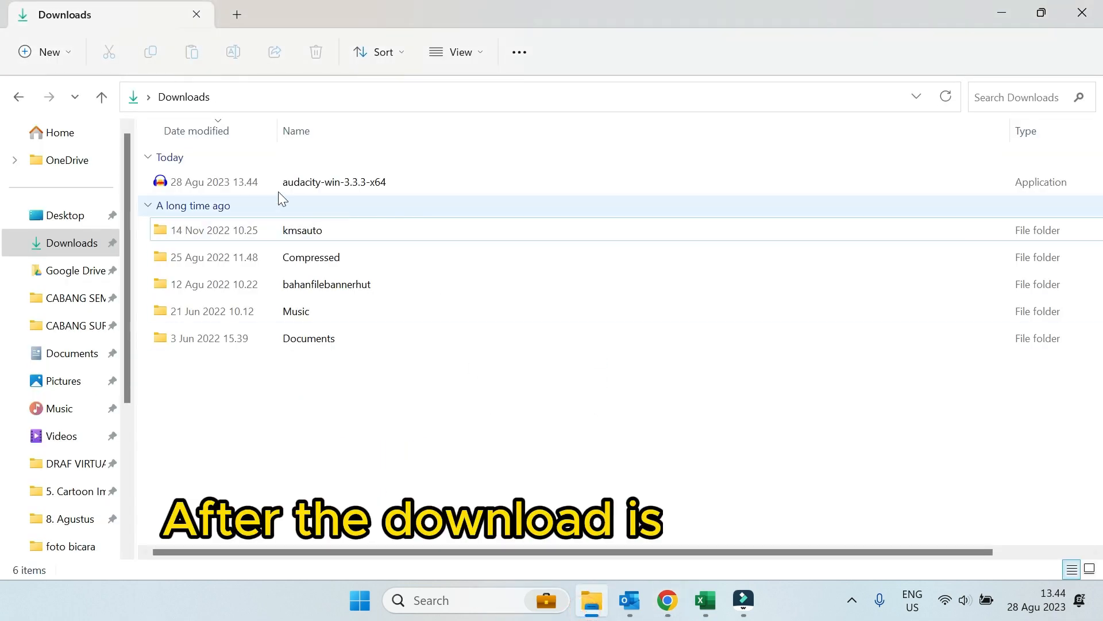
- Run the audacity-win-3.3.3-x64 installer from the Downloads folder as administrator, with English as the setup language
left_click(197, 183)
right_click(197, 181)
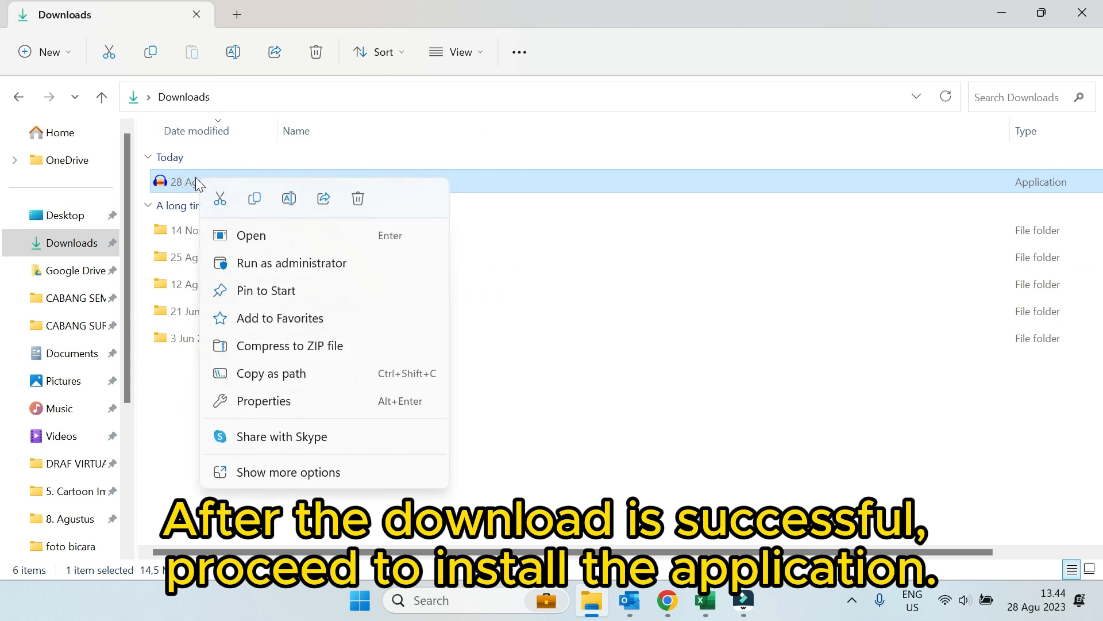
left_click(296, 260)
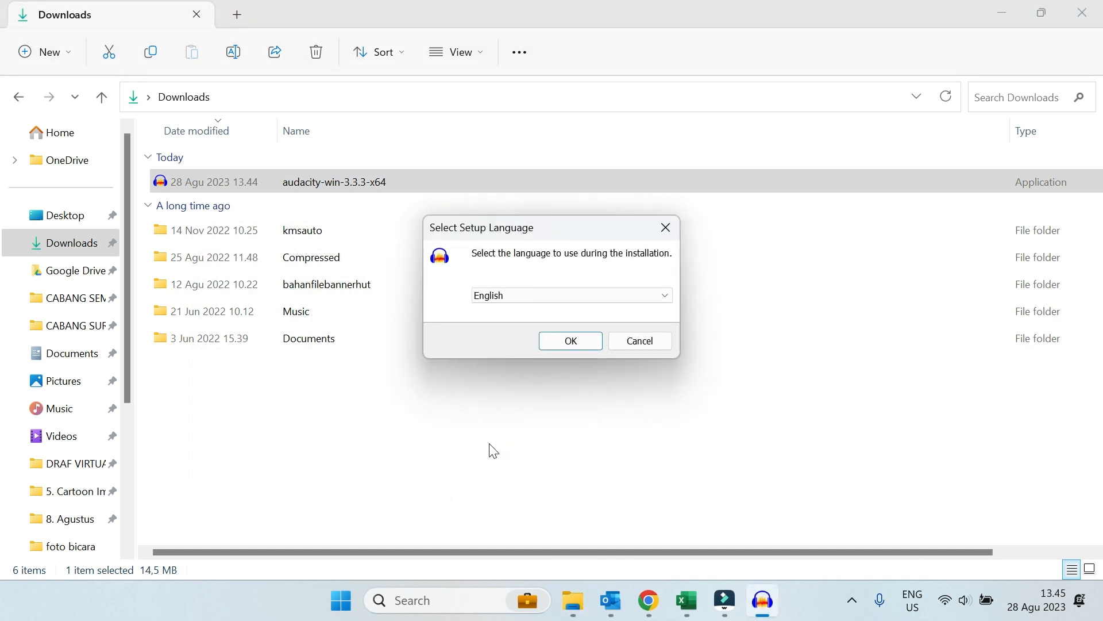
left_click(659, 298)
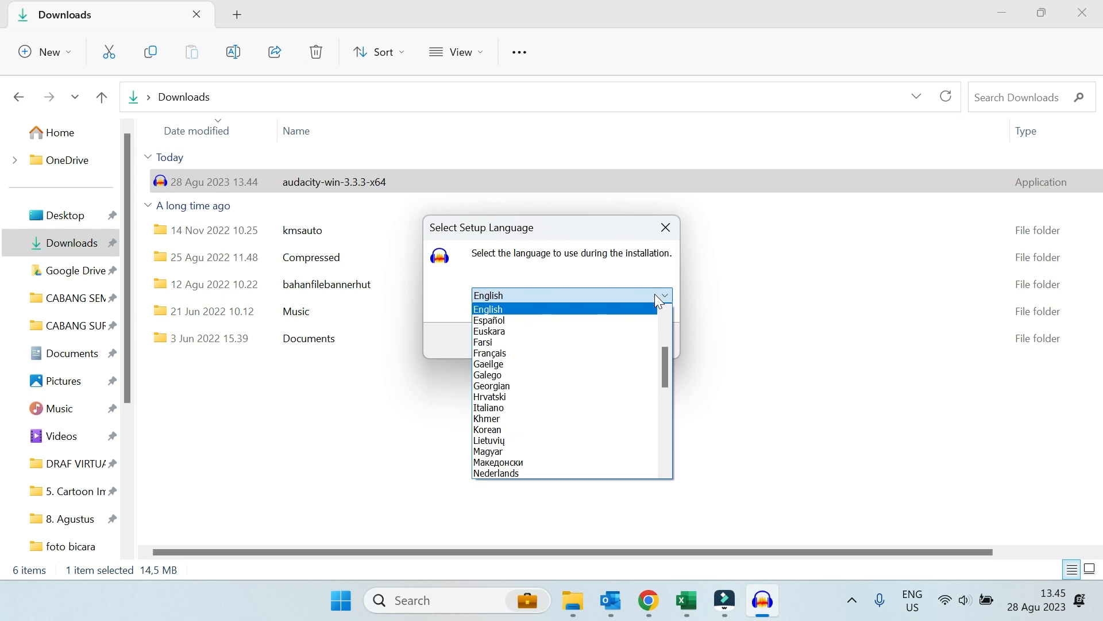
left_click(655, 295)
left_click(567, 341)
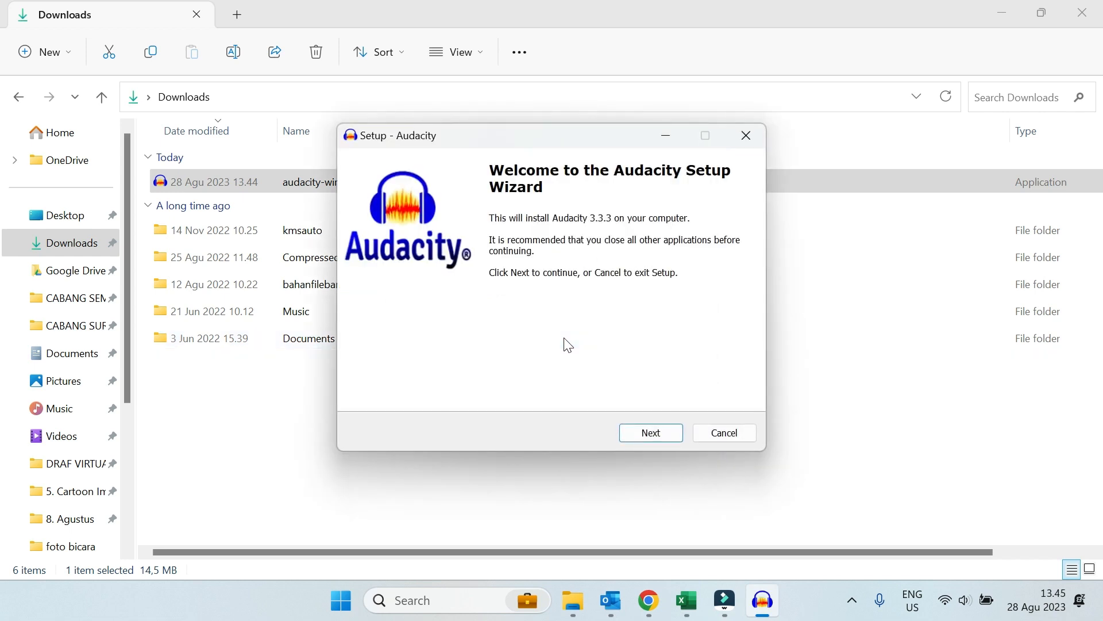
- Install Audacity to C:\Program Files\Audacity with a desktop shortcut, and finish the setup with Launch Audacity enabled
left_click(652, 440)
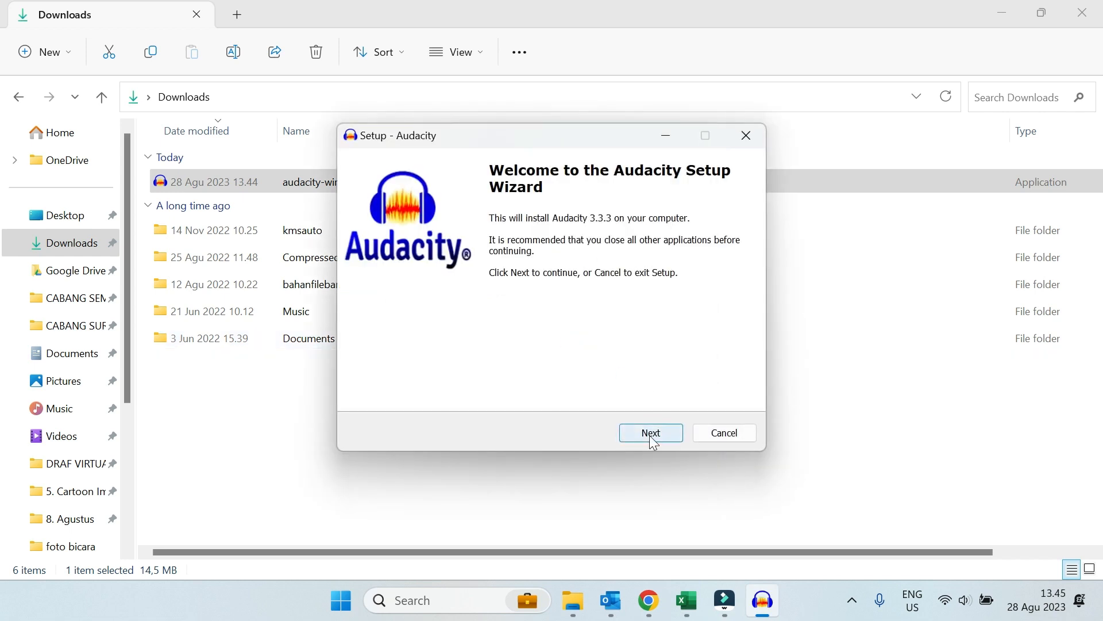
left_click(652, 440)
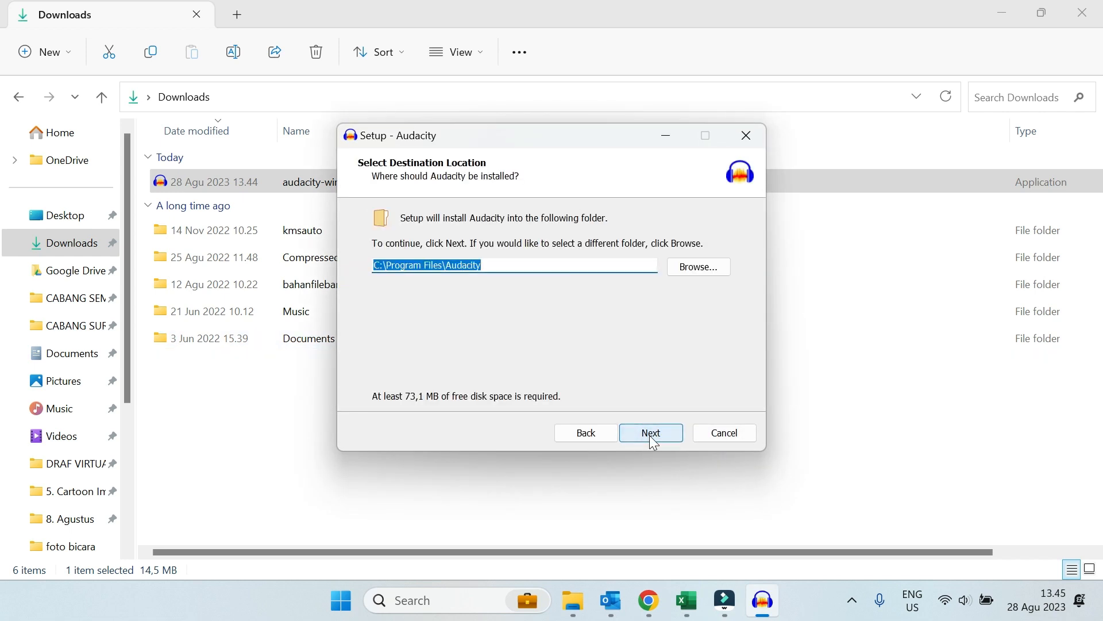
left_click(654, 440)
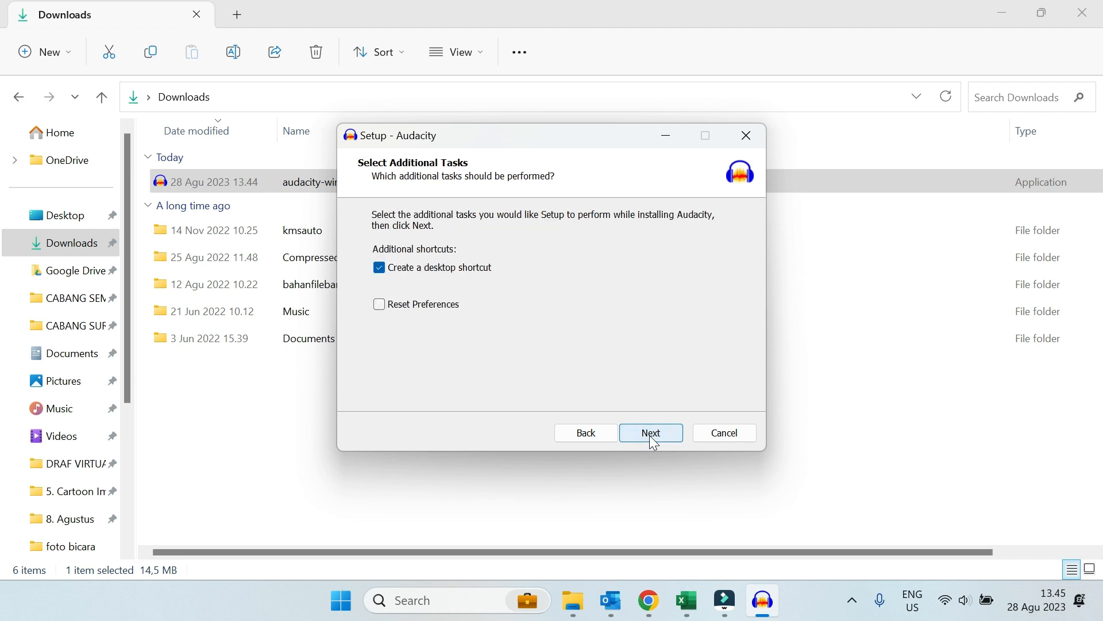
left_click(653, 440)
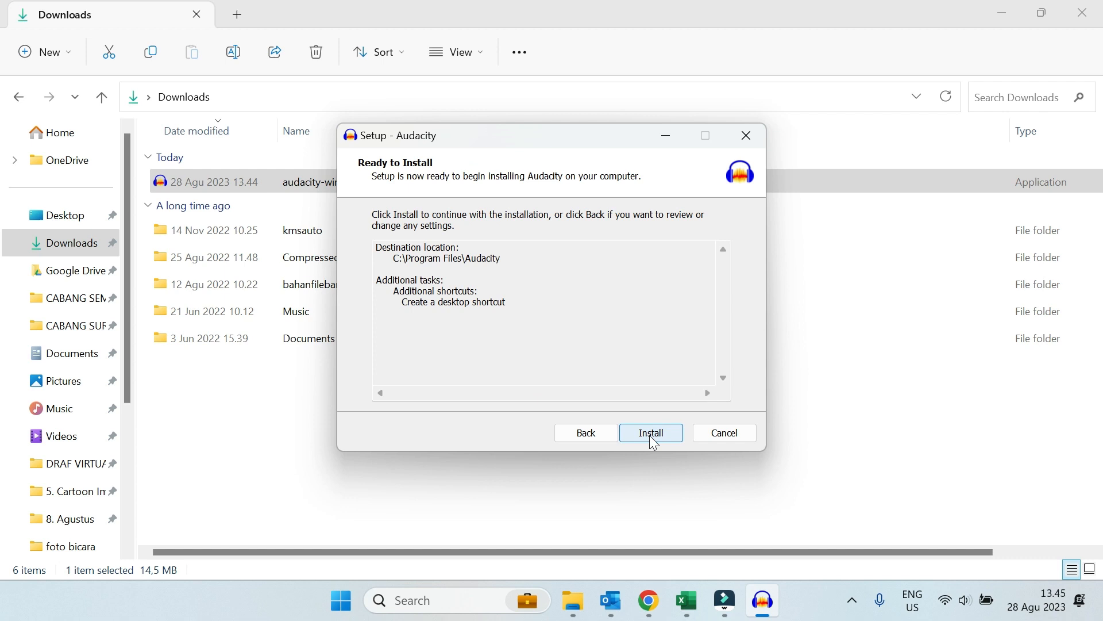
left_click(653, 436)
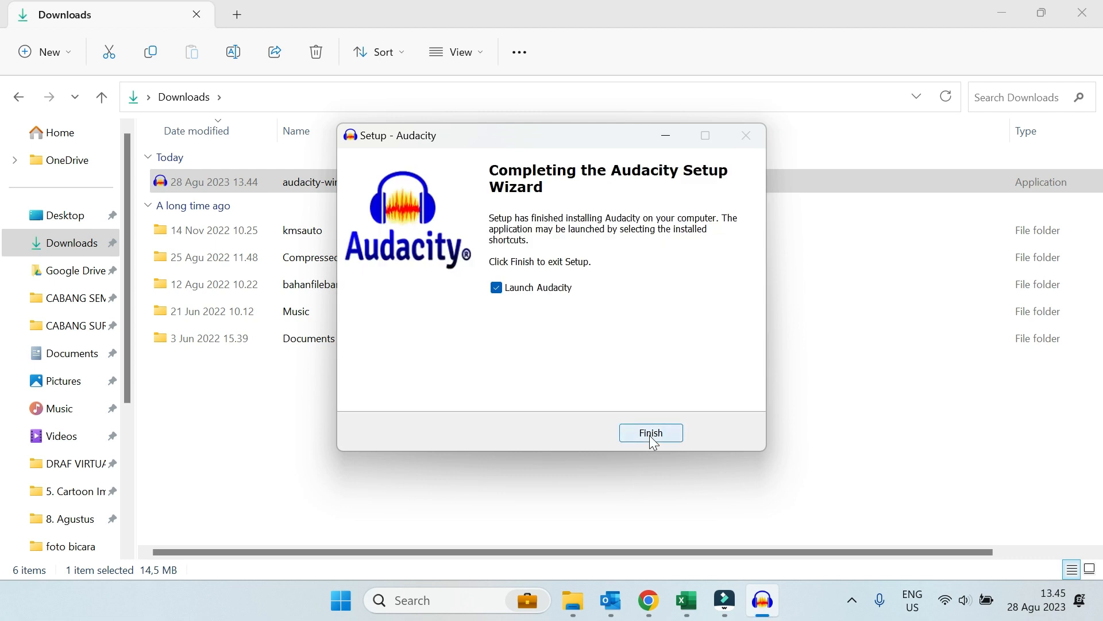
left_click(653, 436)
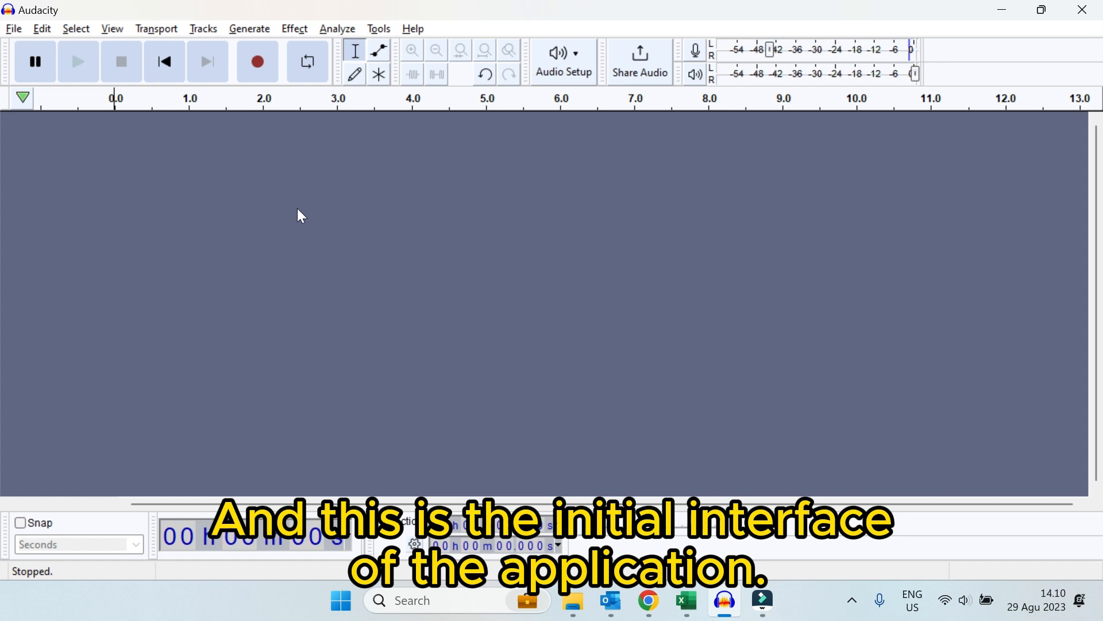
- Open the audio settings and set the interface host to Windows WASAPI
left_click(579, 68)
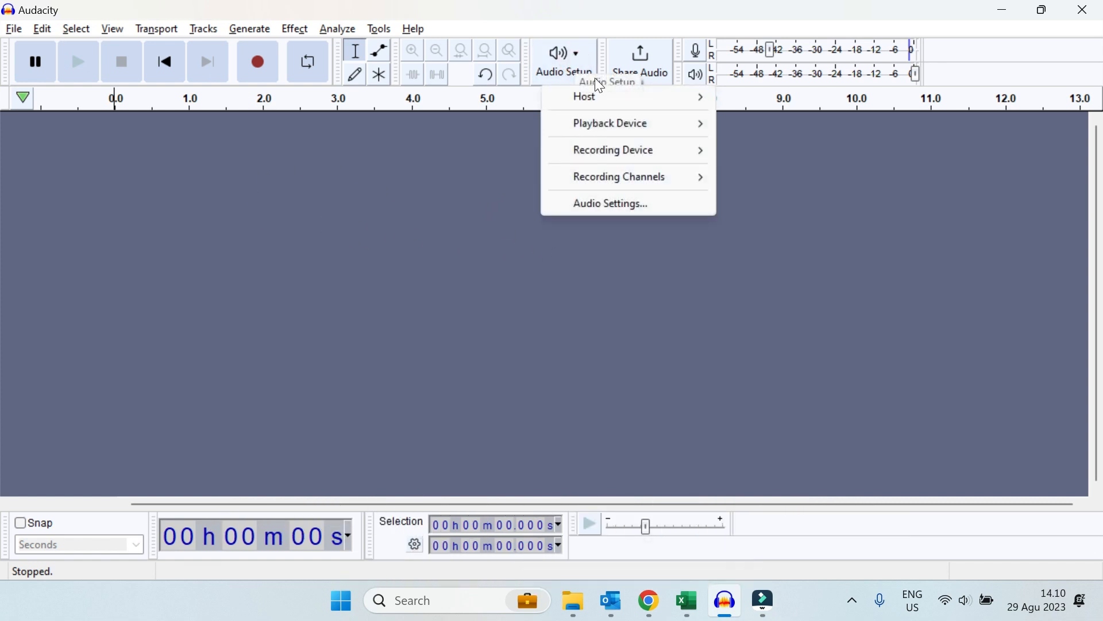
left_click(620, 207)
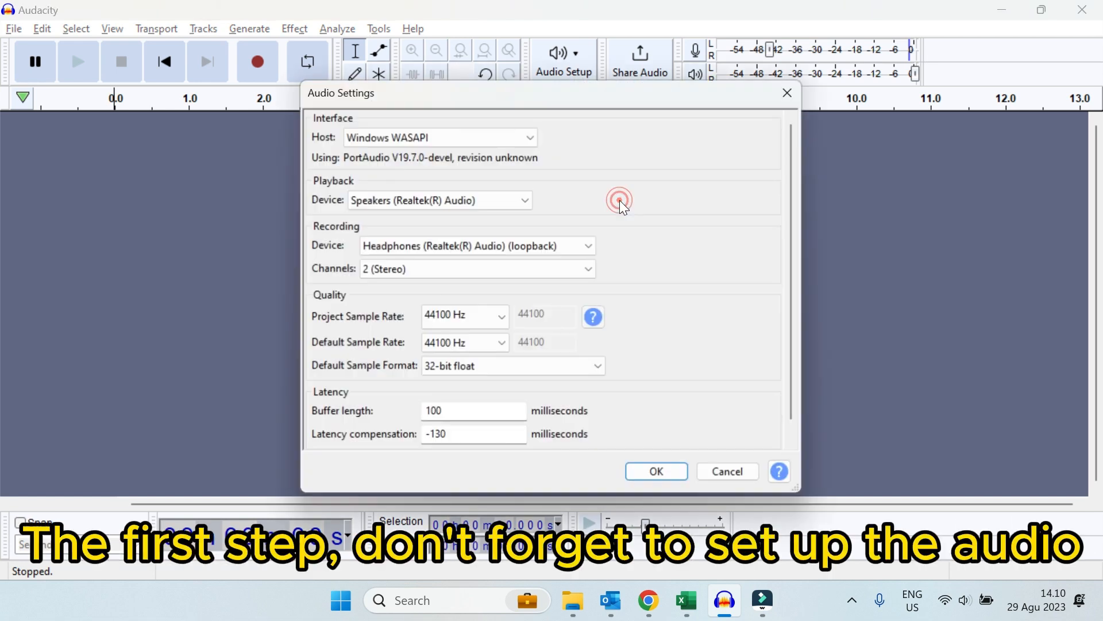
left_click(530, 138)
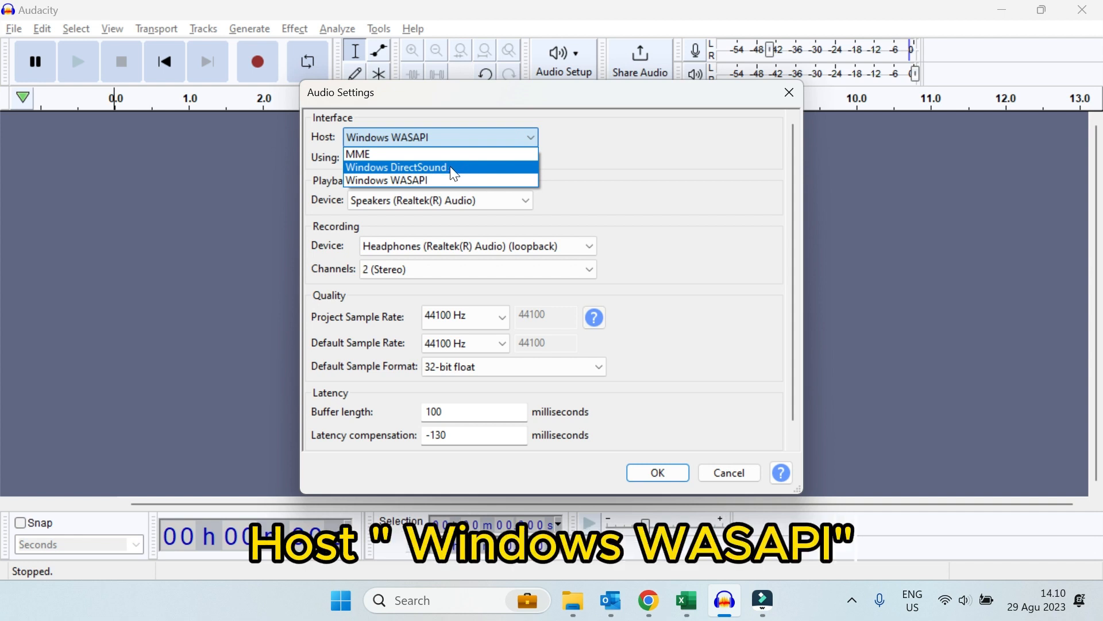
left_click(447, 181)
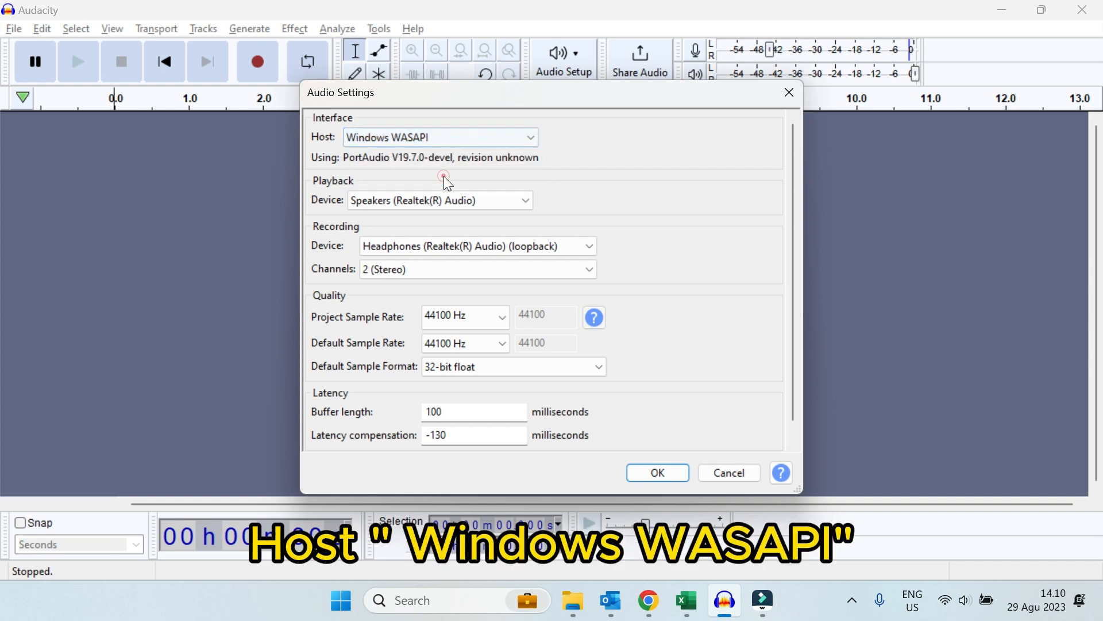
- Set playback to Headphones (Realtek(R) Audio) and recording to Headphones (Realtek(R) Audio) (loopback), and apply the audio settings
left_click(519, 200)
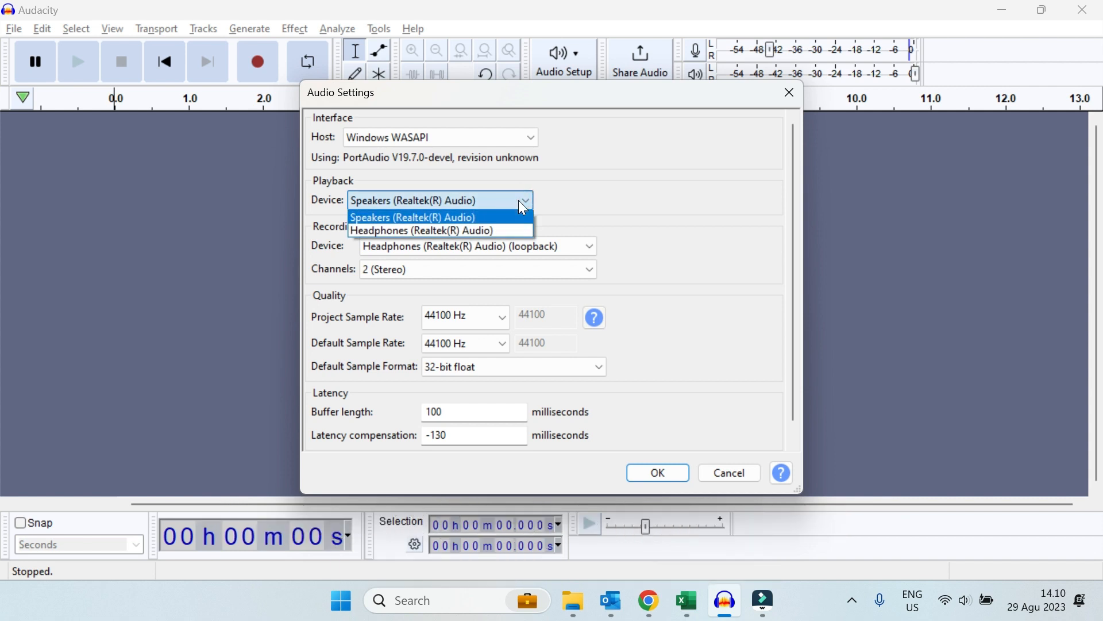
left_click(486, 228)
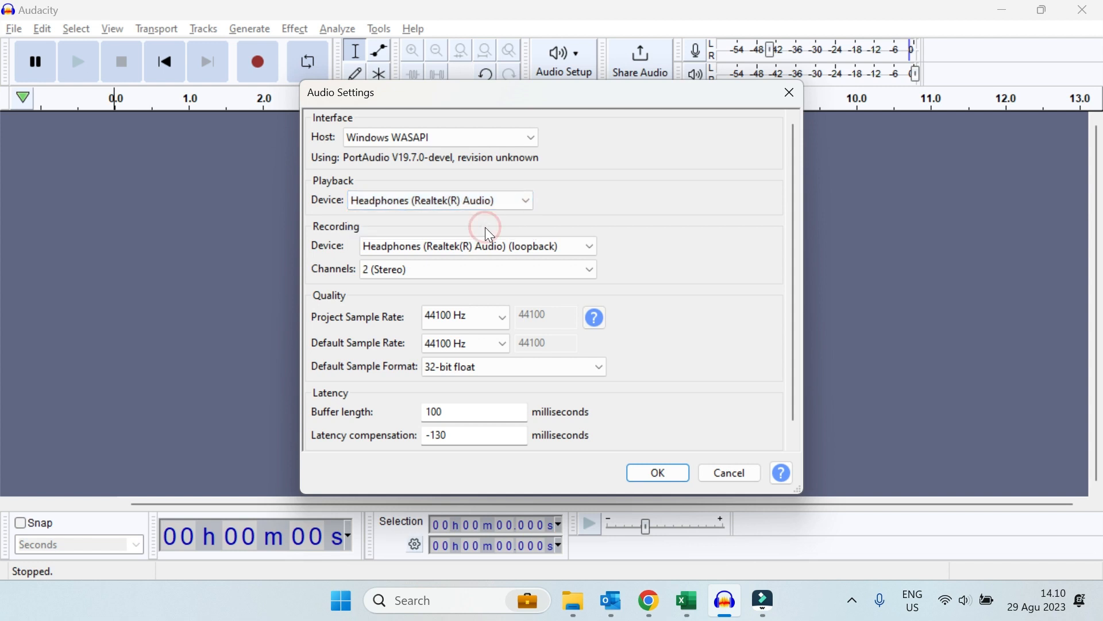
left_click(580, 247)
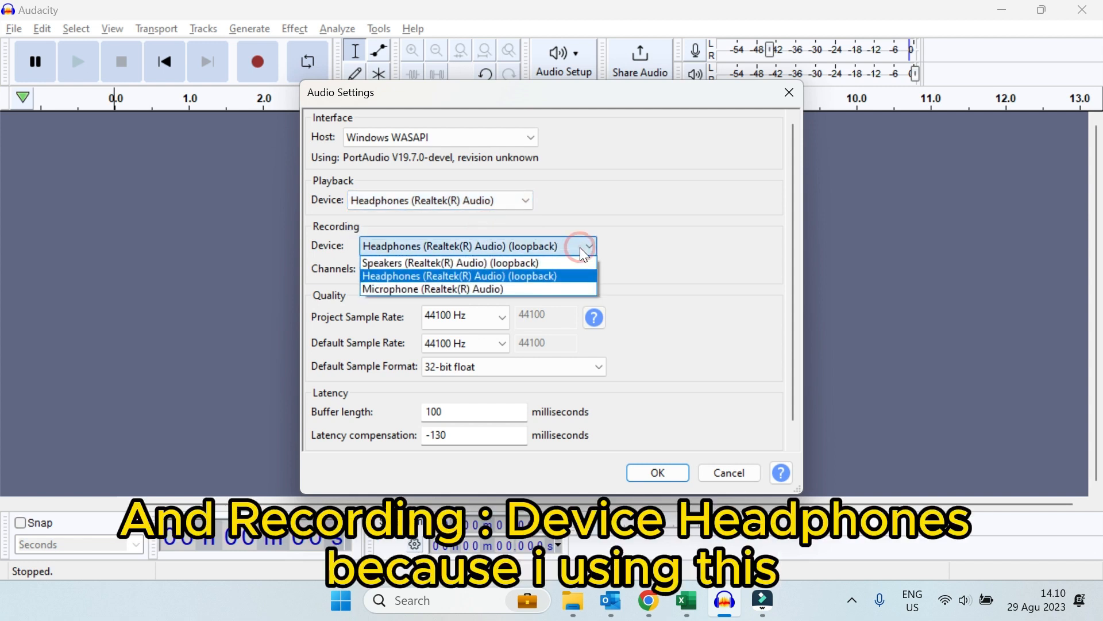
left_click(492, 276)
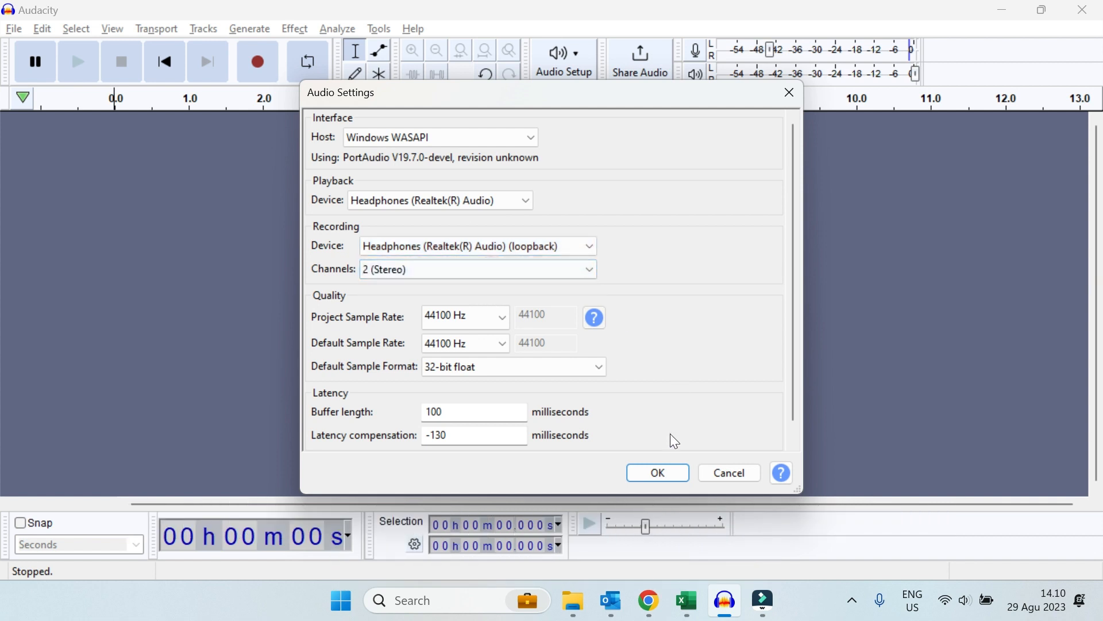
left_click(660, 474)
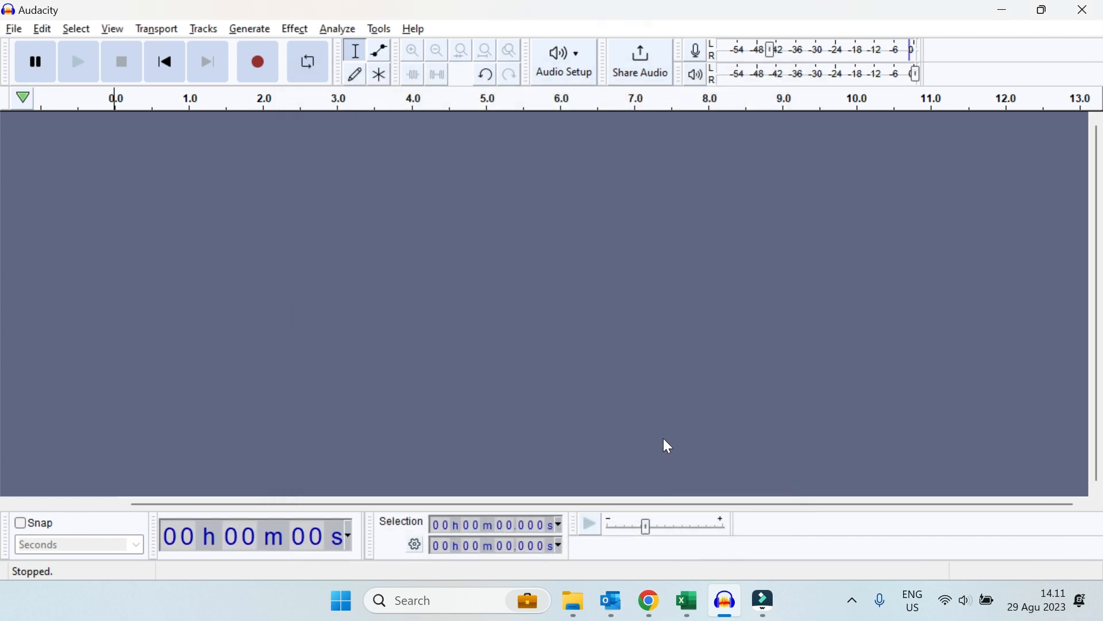
- Record in Audacity while Google Translate in Chrome reads the English text aloud, then stop and play back the recording
key("alt+Tab")
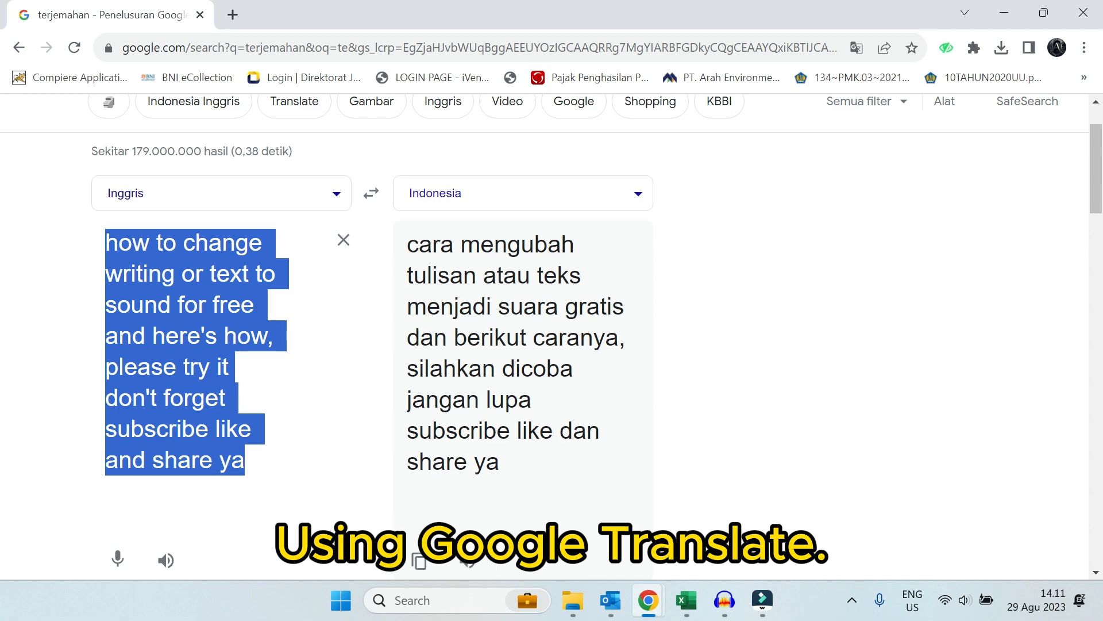
key("alt+Tab")
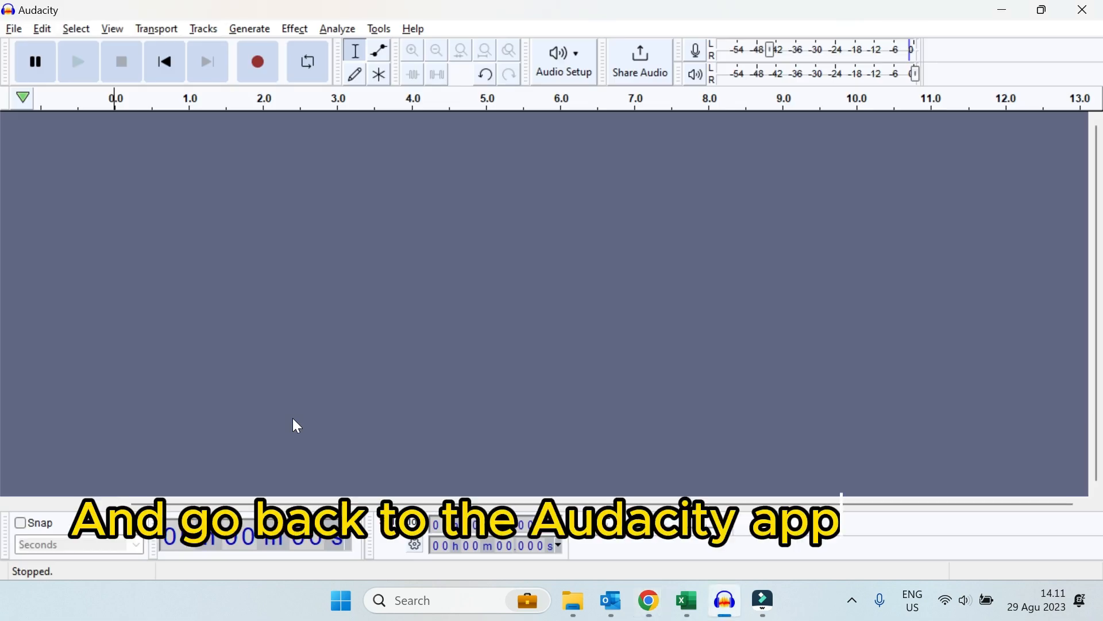
left_click(256, 65)
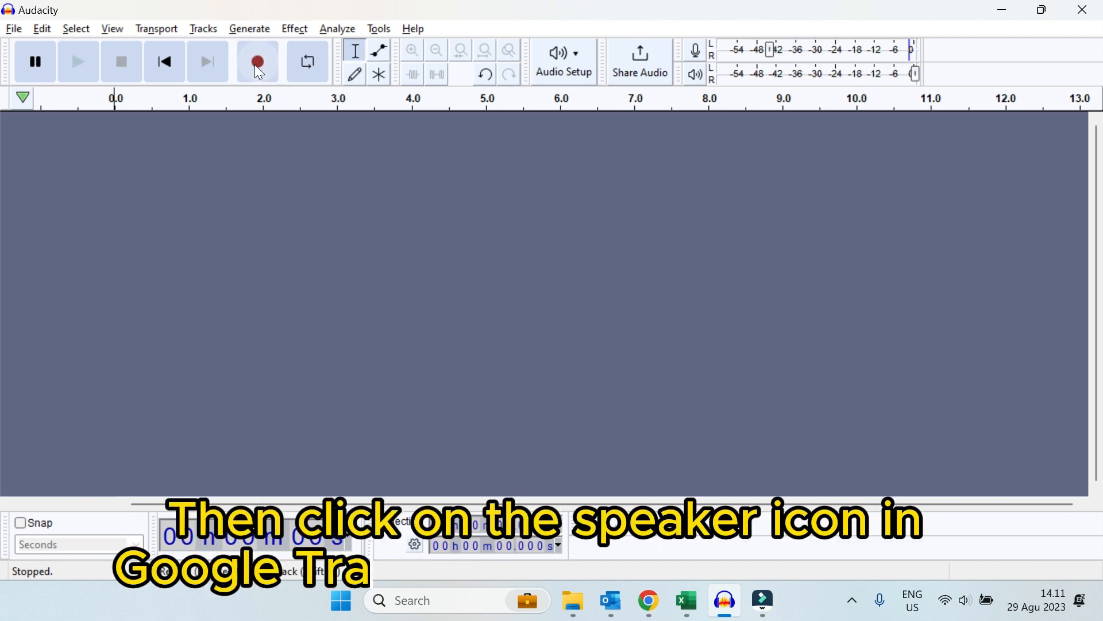
key("alt+Tab")
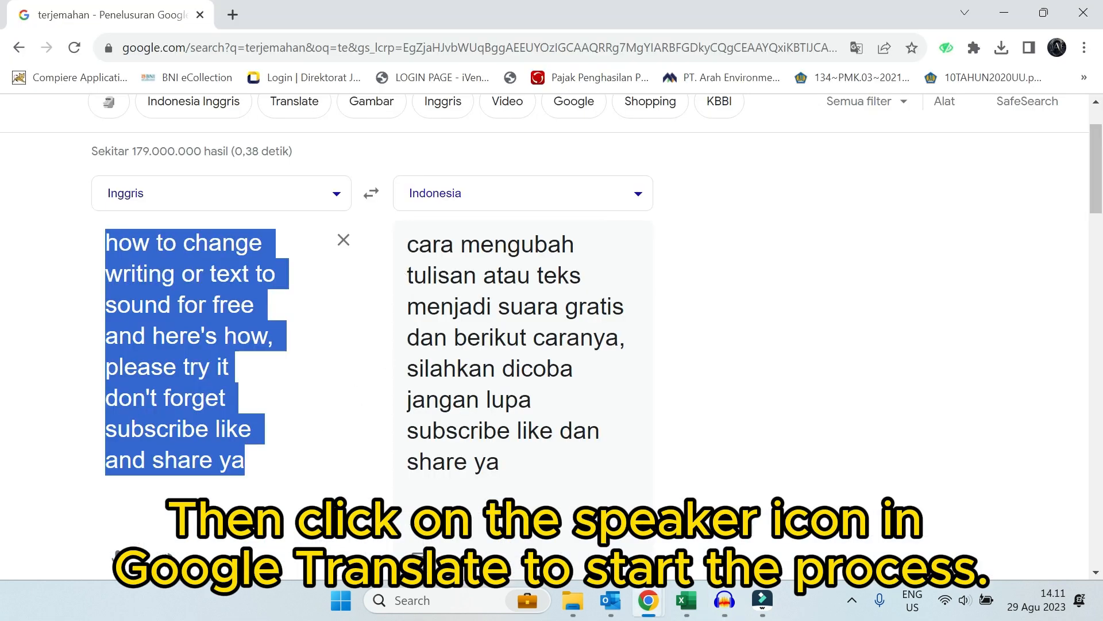
left_click(165, 560)
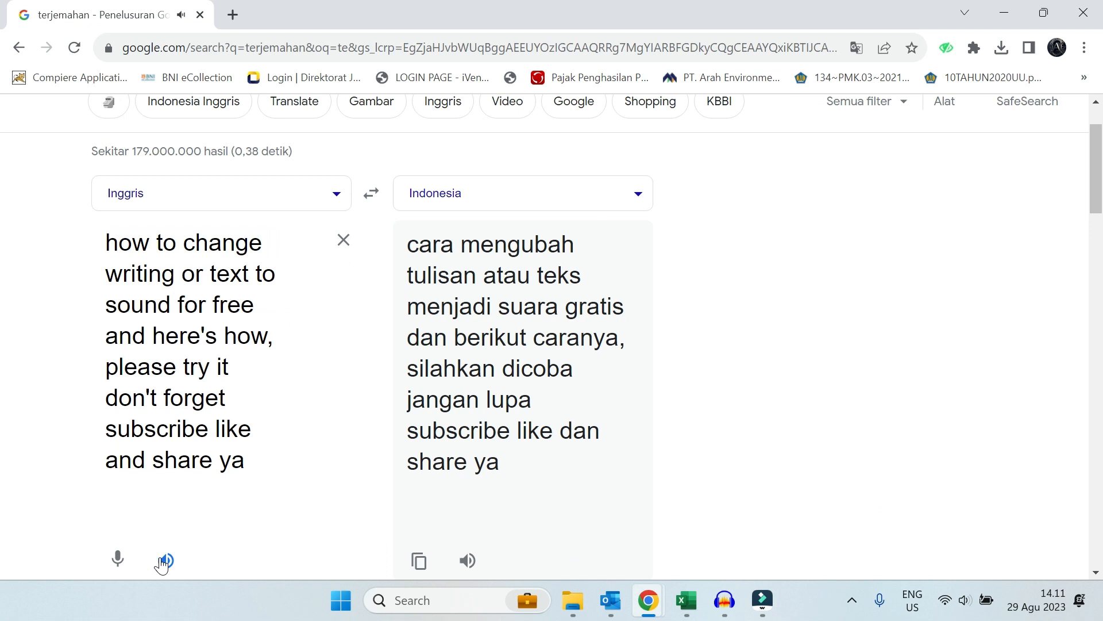
key("alt+Tab")
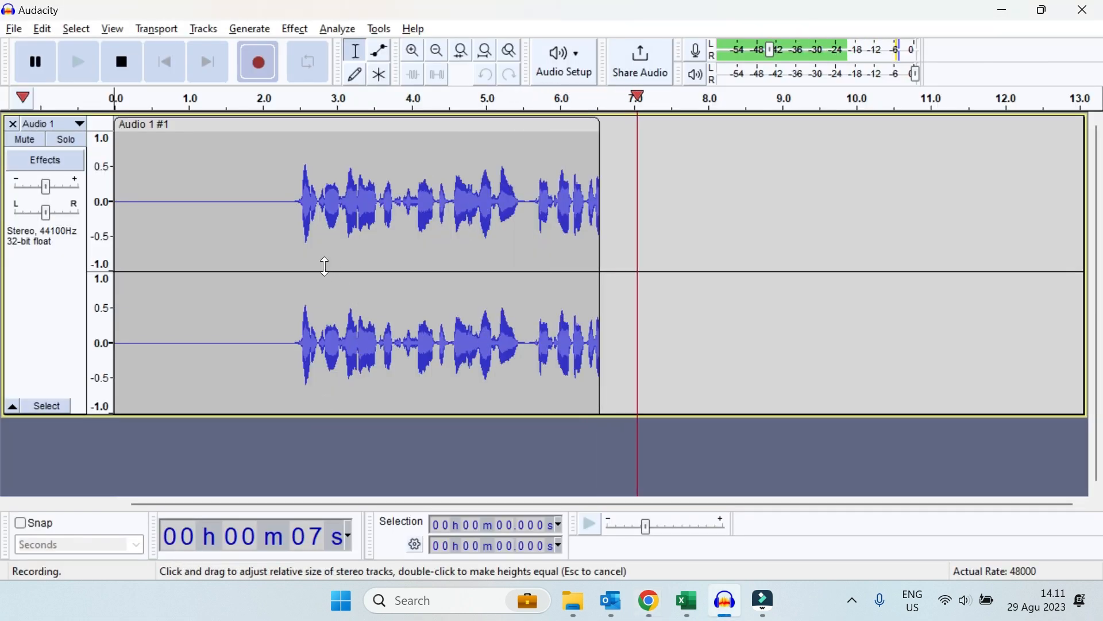
left_click(128, 70)
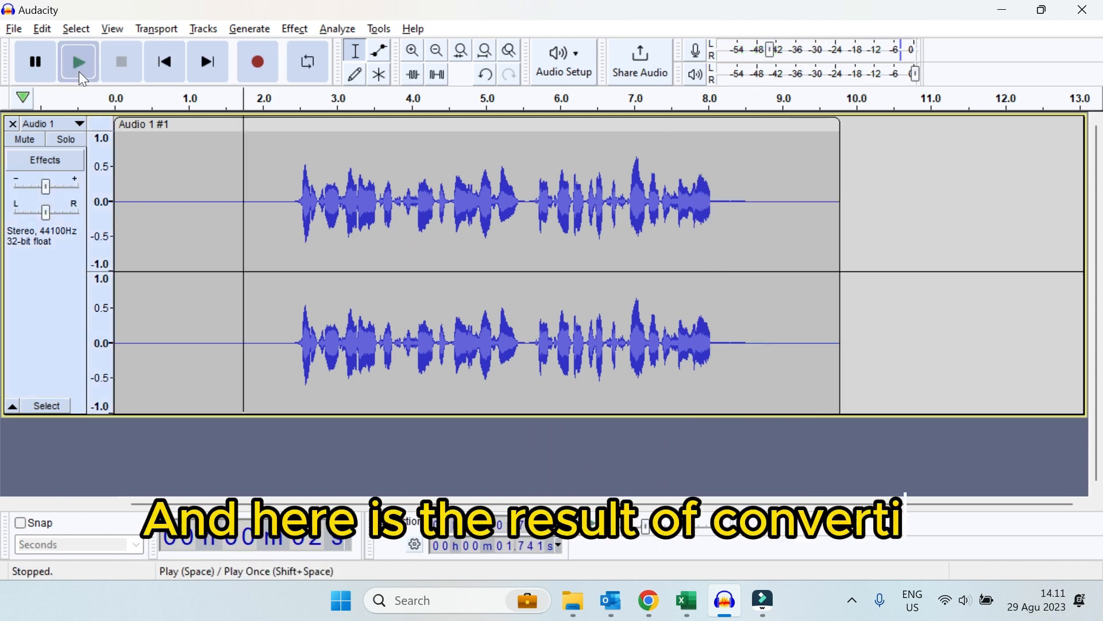
left_click(79, 73)
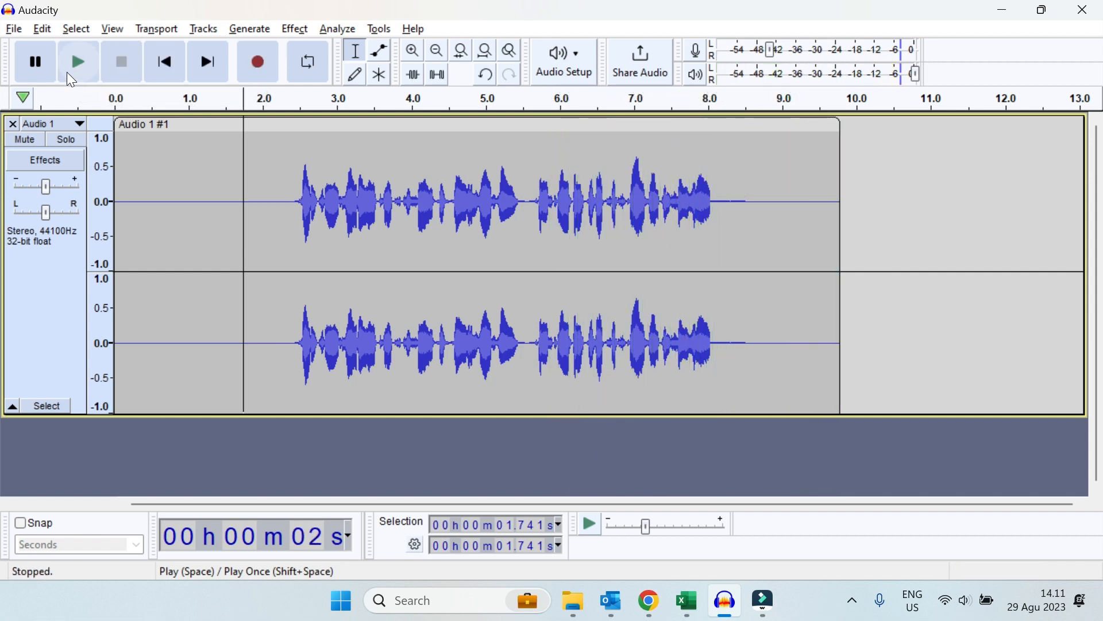
- Export the recording to the Downloads folder as an MP3 file named "voice", leaving the metadata tags empty
left_click(14, 32)
mouse_move(72, 166)
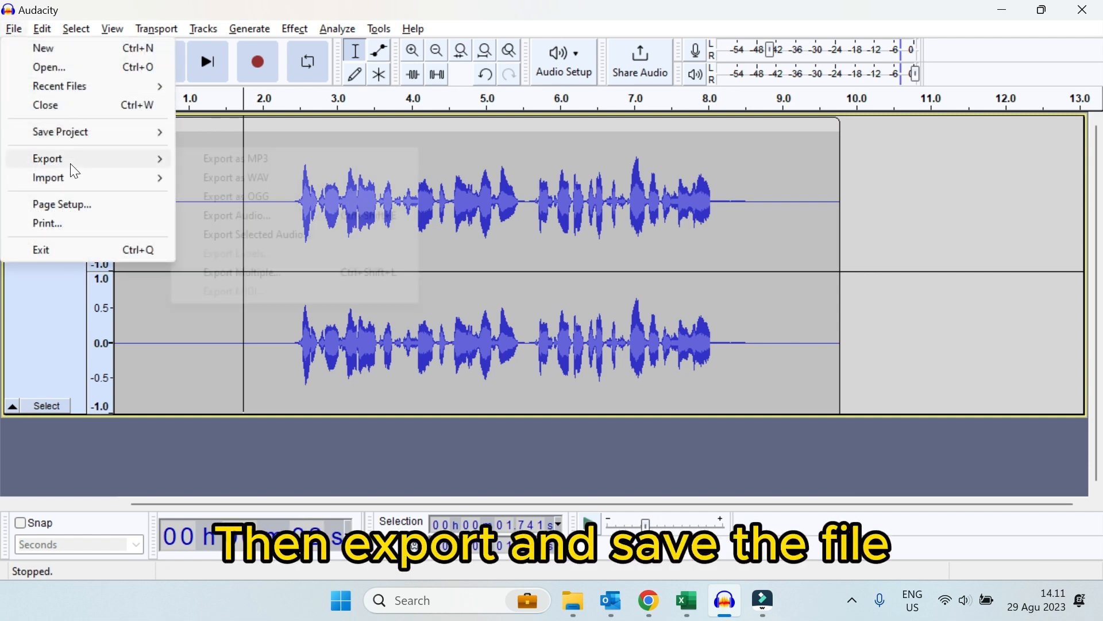
left_click(230, 165)
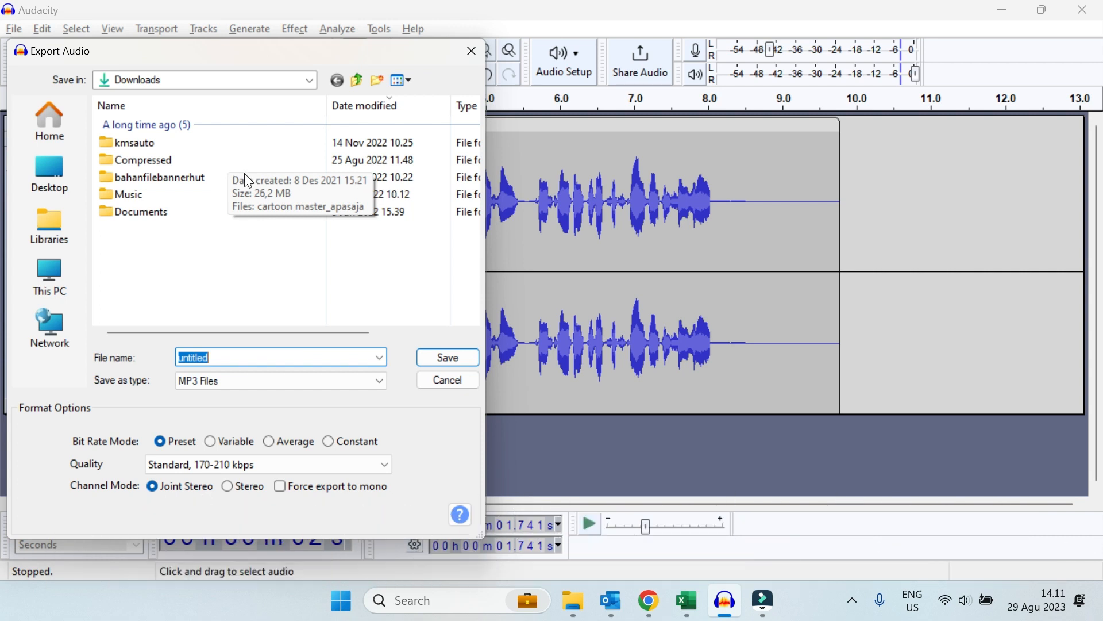
type("voice")
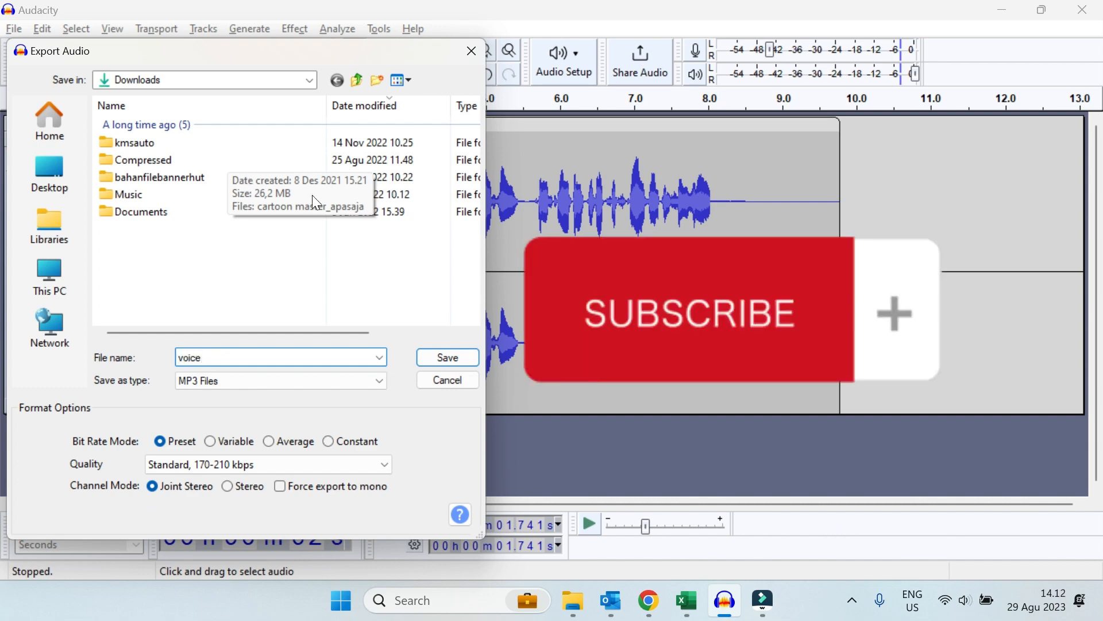
left_click(452, 355)
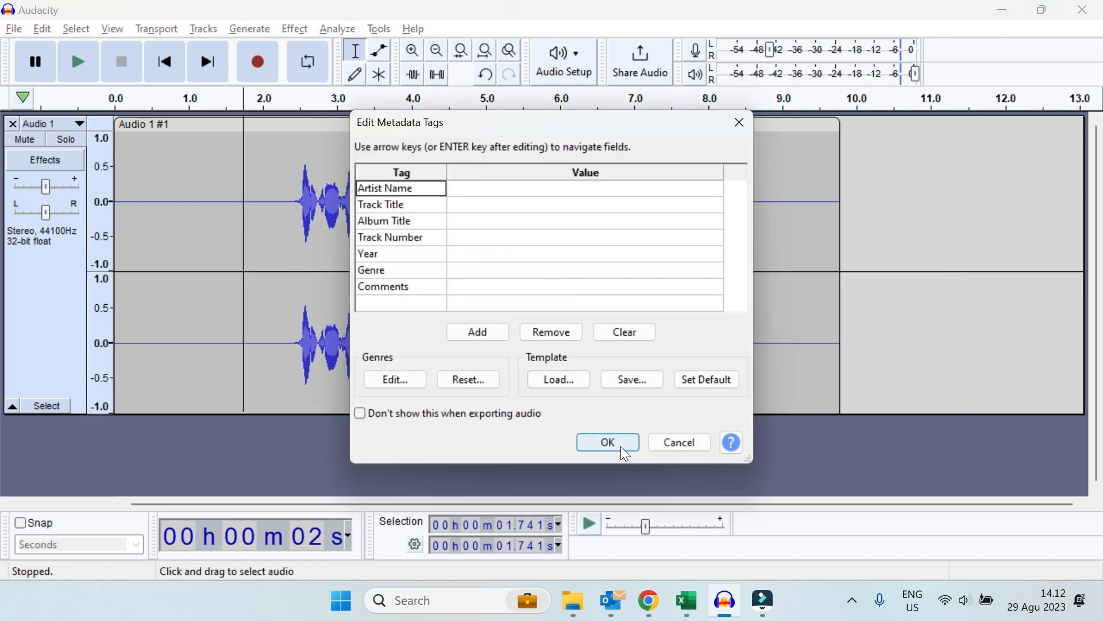
left_click(621, 446)
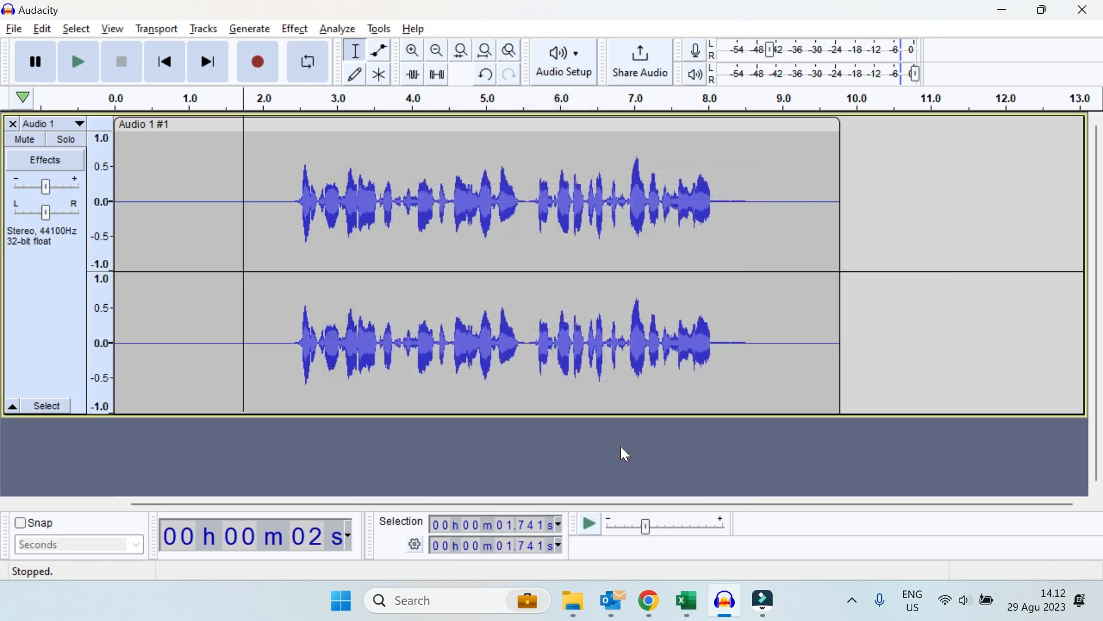